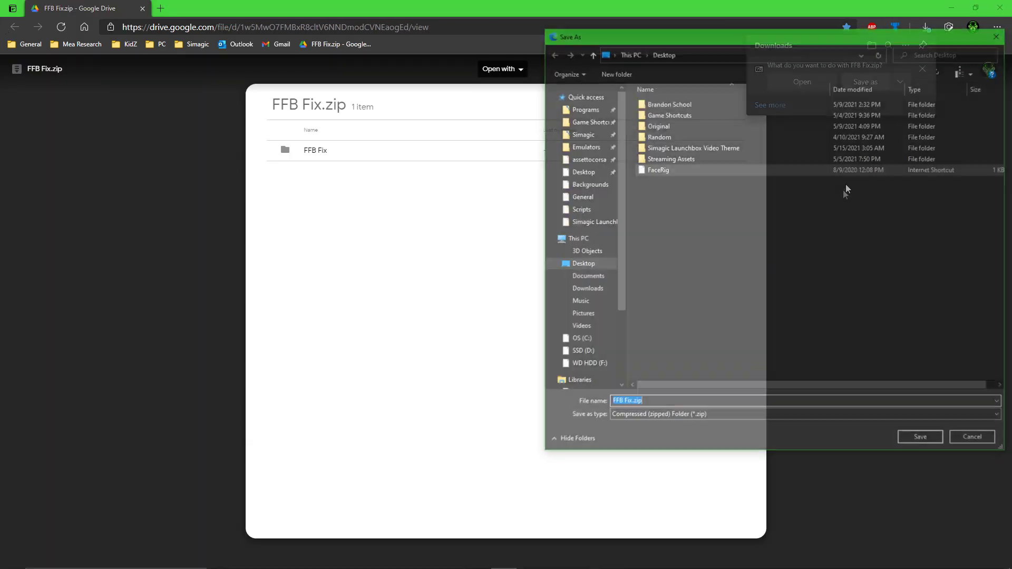
Save FFB Fix.zip to the Desktop and move the extracted FFB Fix folder window aside
click(912, 441)
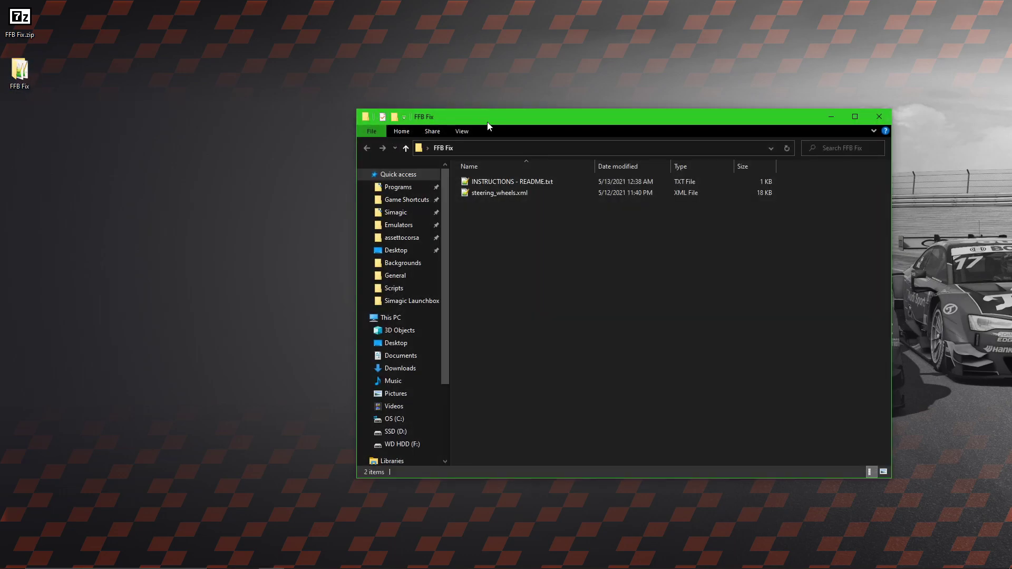
drag(487, 122, 600, 111)
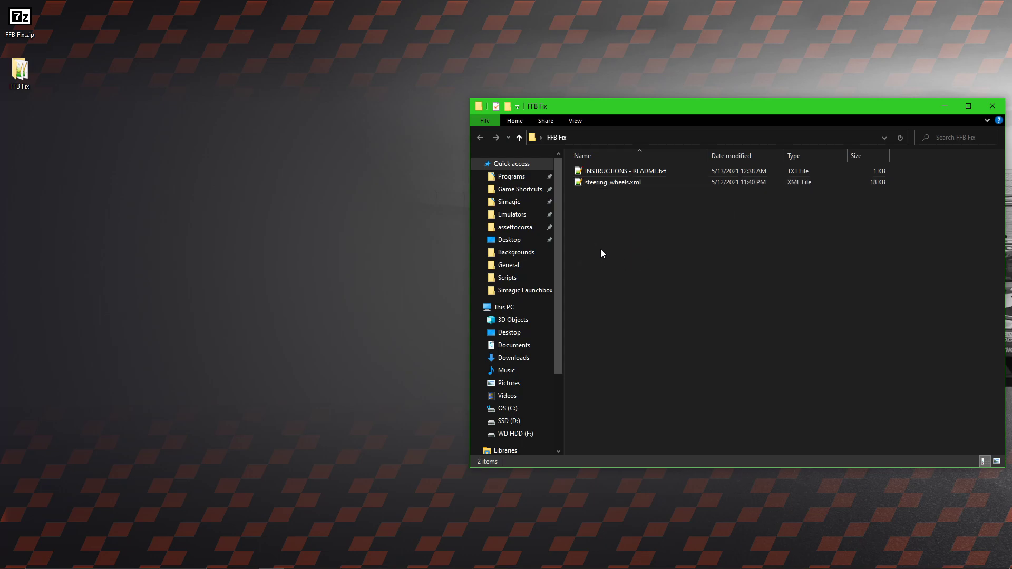
Browse RaceRoom Racing Experience's local files from the Steam library and place the install folder beside the FFB Fix folder
key(super)
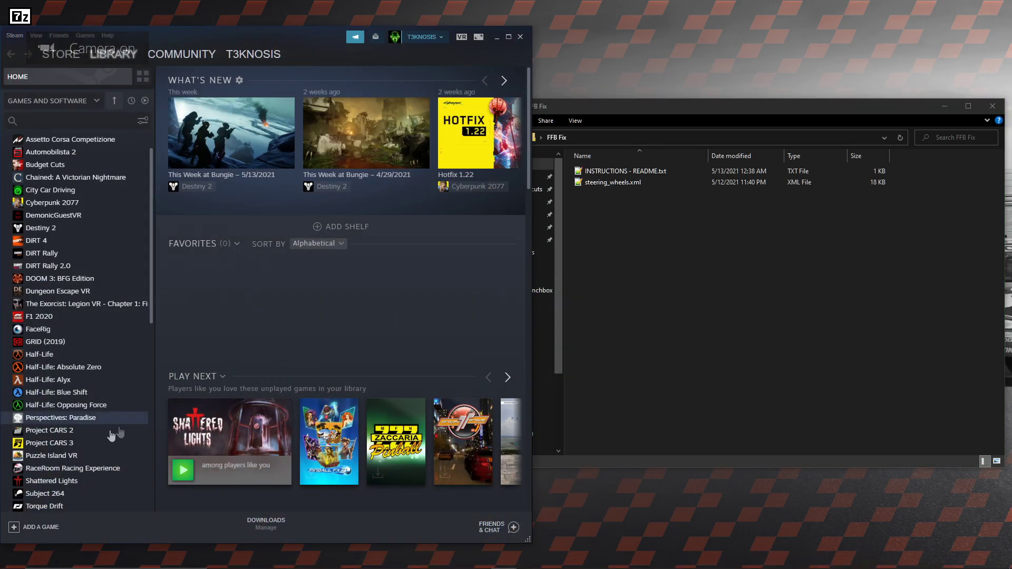
right_click(49, 468)
mouse_move(72, 443)
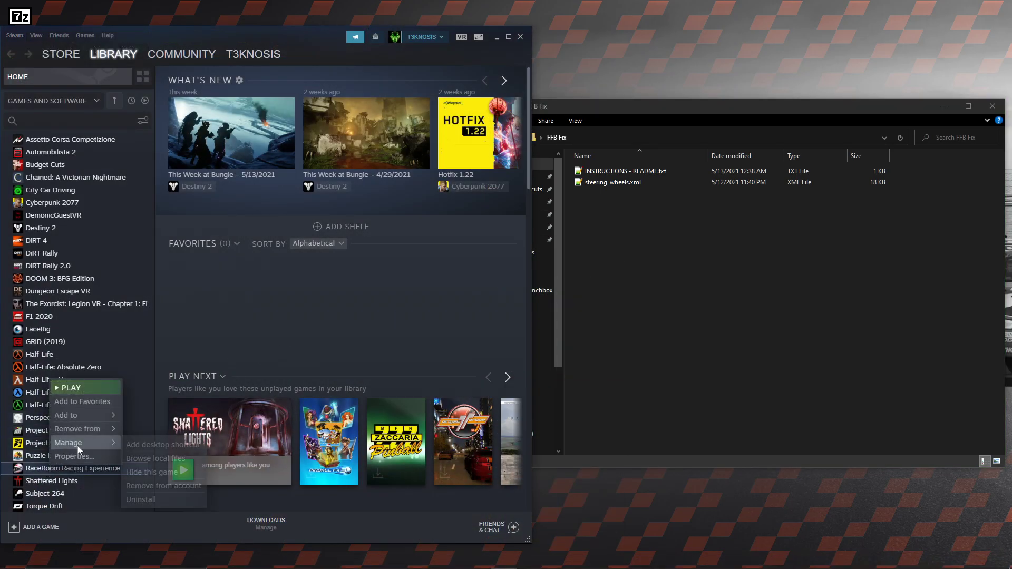
click(150, 460)
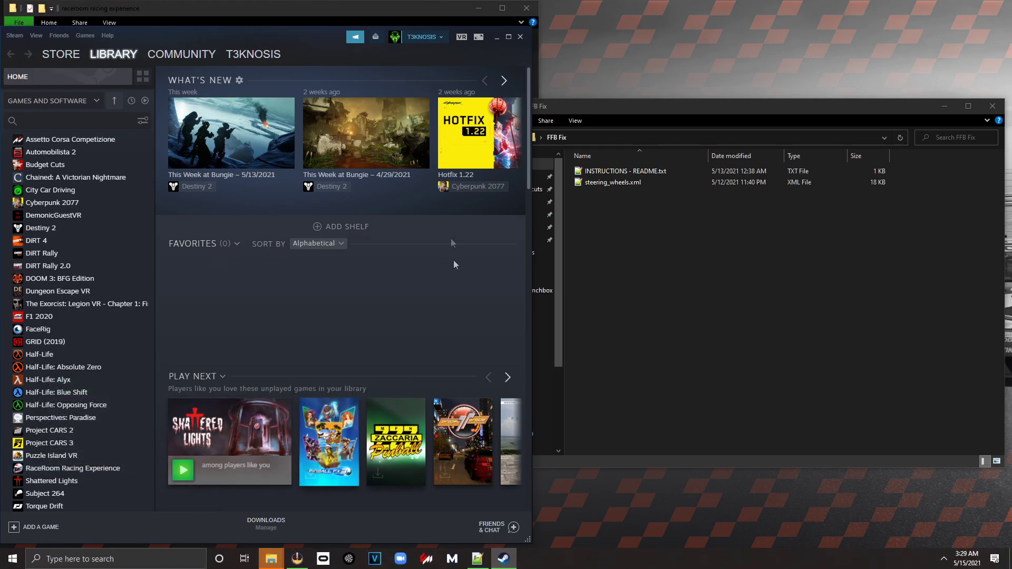
click(496, 37)
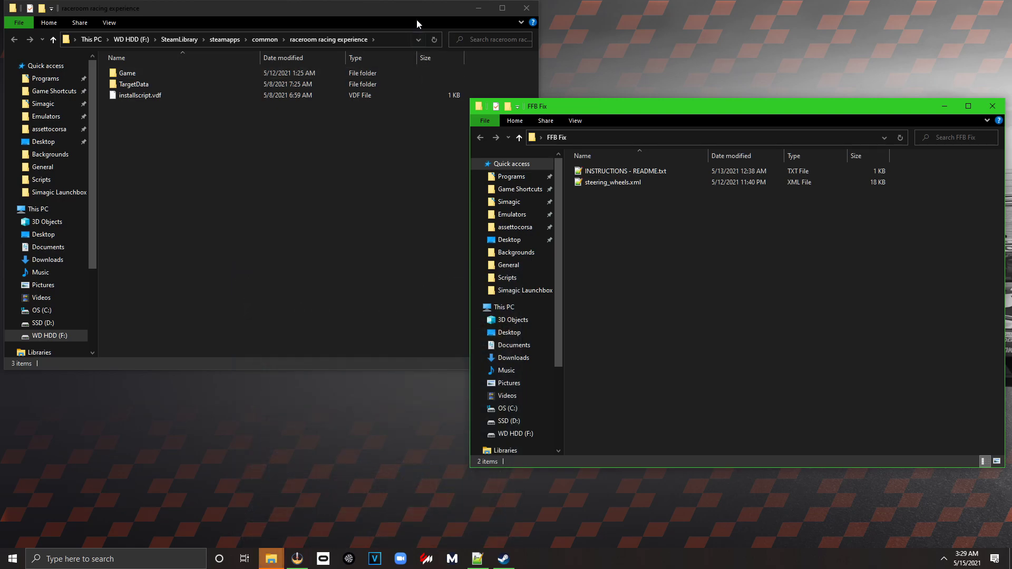
drag(415, 11, 419, 124)
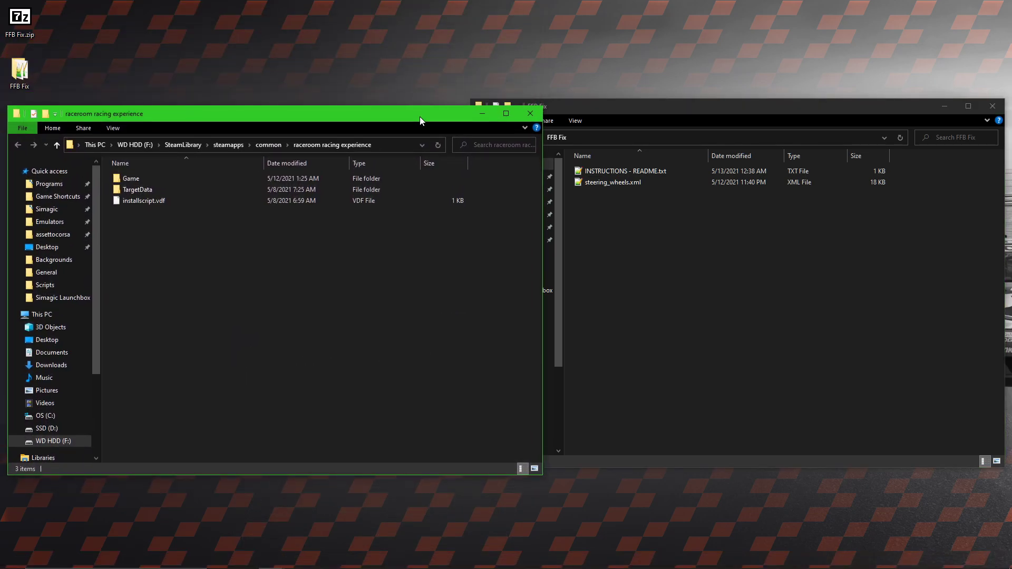
Copy steering_wheels.xml from the FFB Fix folder into the game's Game\GameData\General folder, replacing the existing file
double_click(135, 179)
double_click(136, 178)
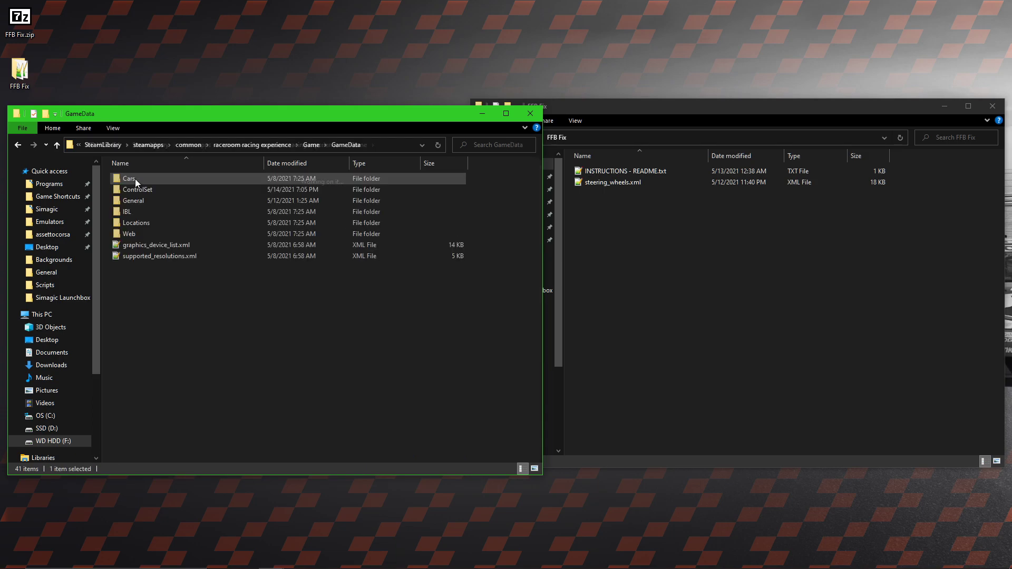
double_click(149, 201)
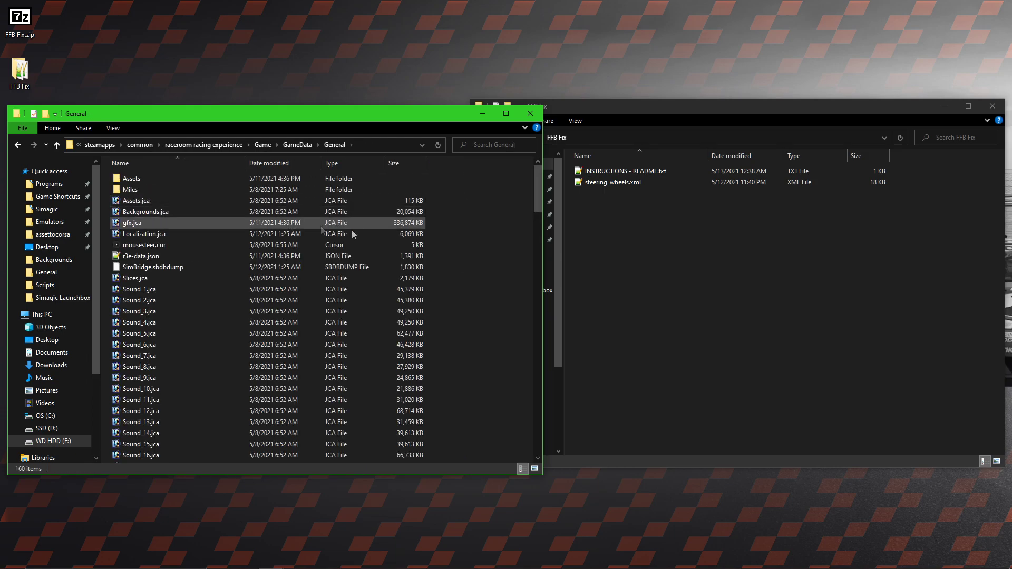
drag(537, 190, 515, 443)
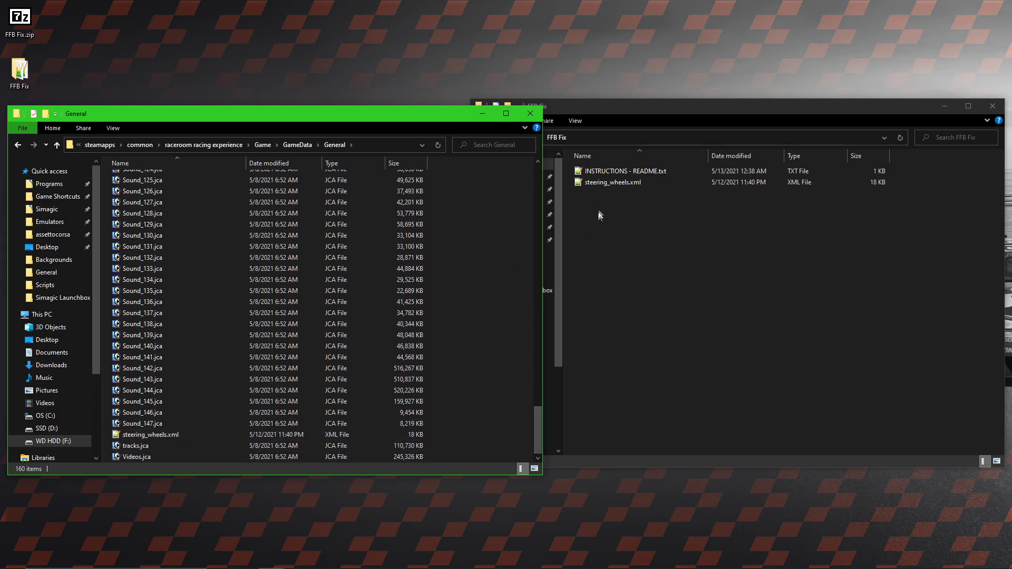
drag(605, 185, 221, 385)
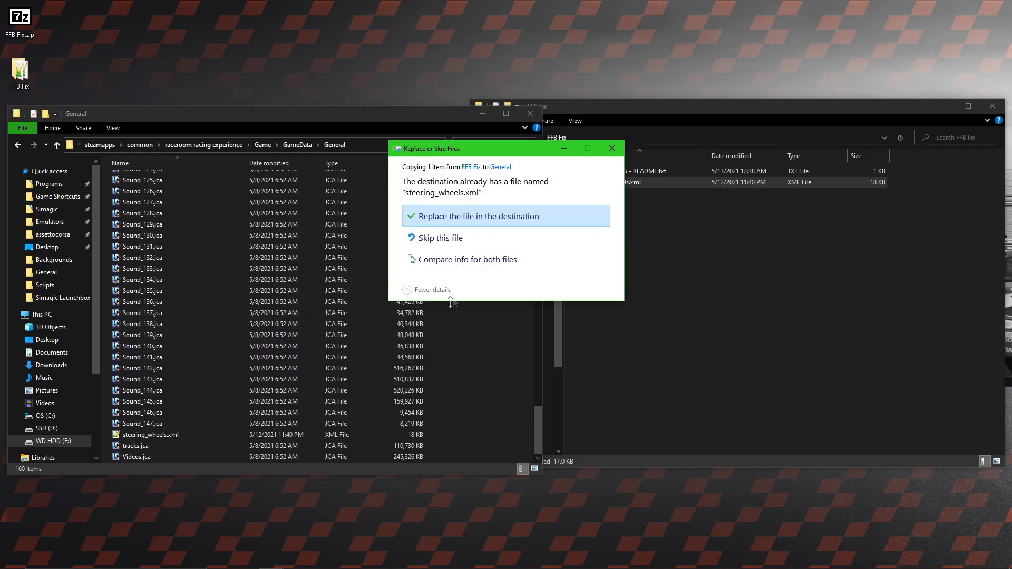
click(485, 218)
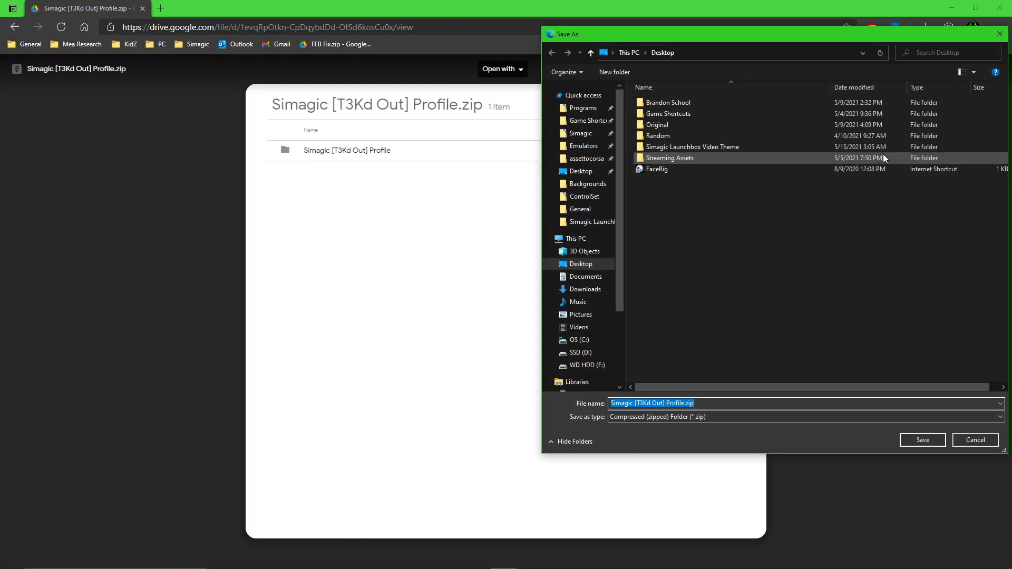
Save Simagic [T3Kd Out] Profile.zip to the Desktop
click(906, 442)
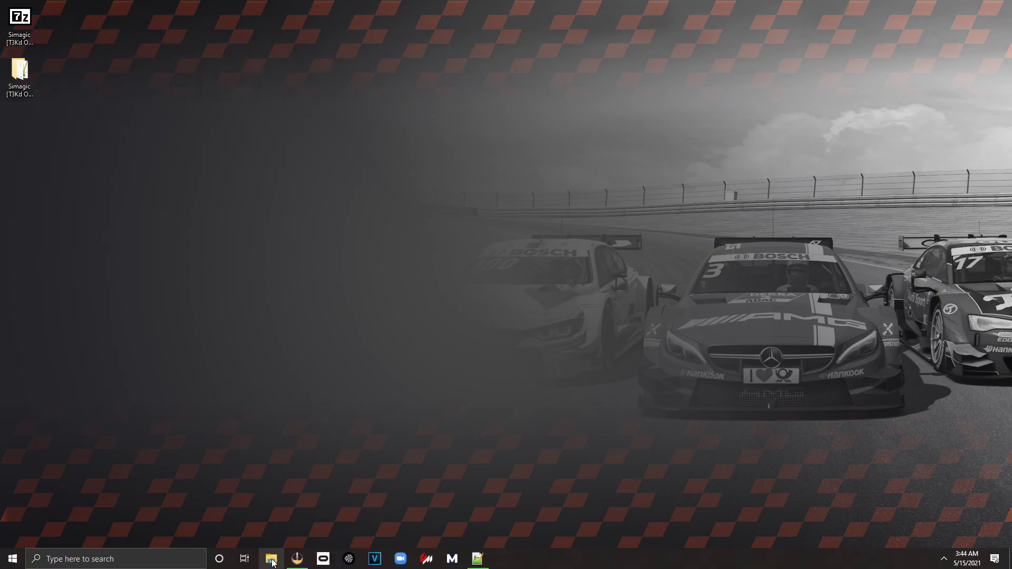
Open the ControlSet folder on drive C under the user's OneDrive\Documents\My Games\SimBin\RaceRoom Racing Experience\UserData
click(270, 559)
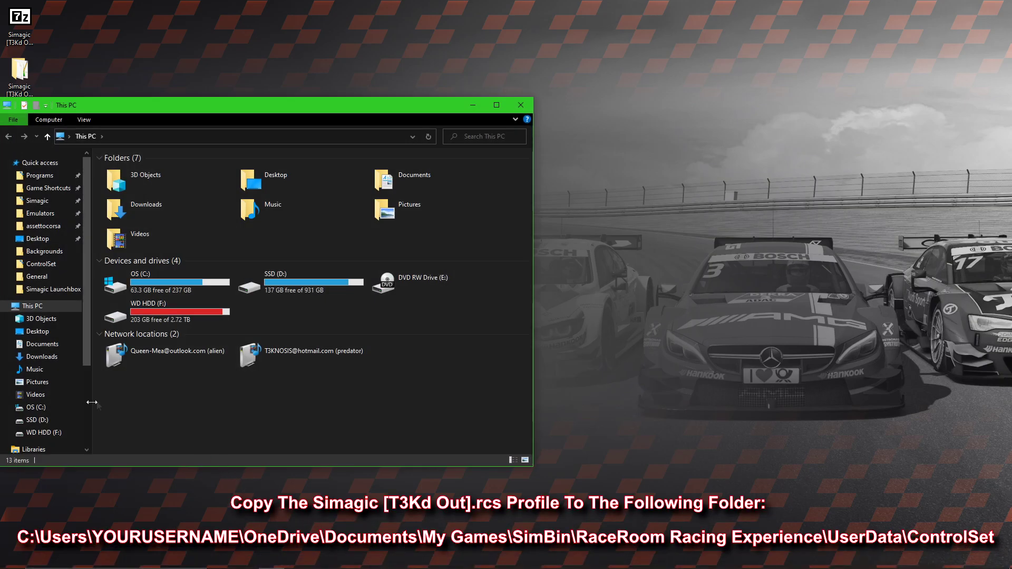
click(37, 409)
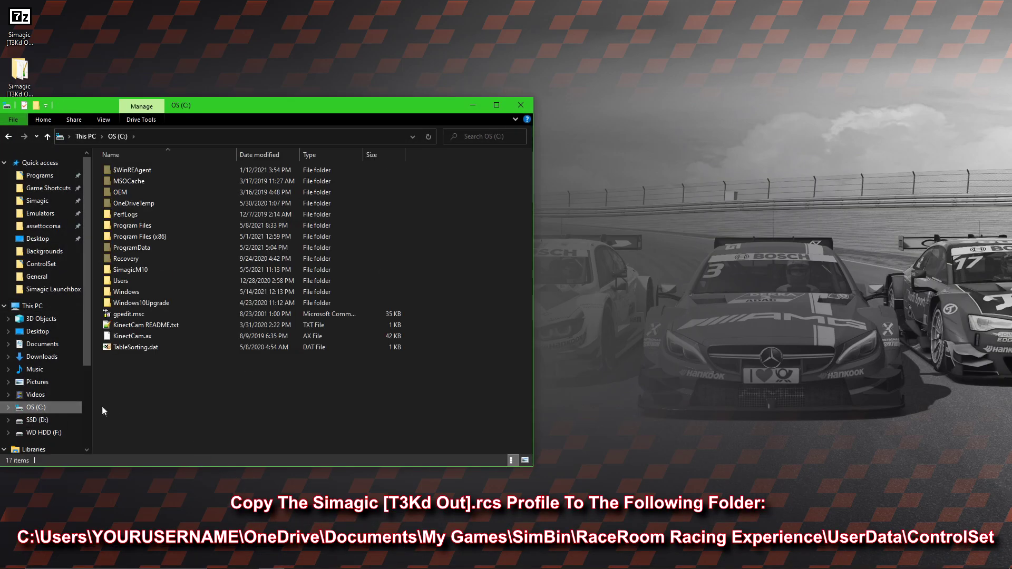
double_click(128, 282)
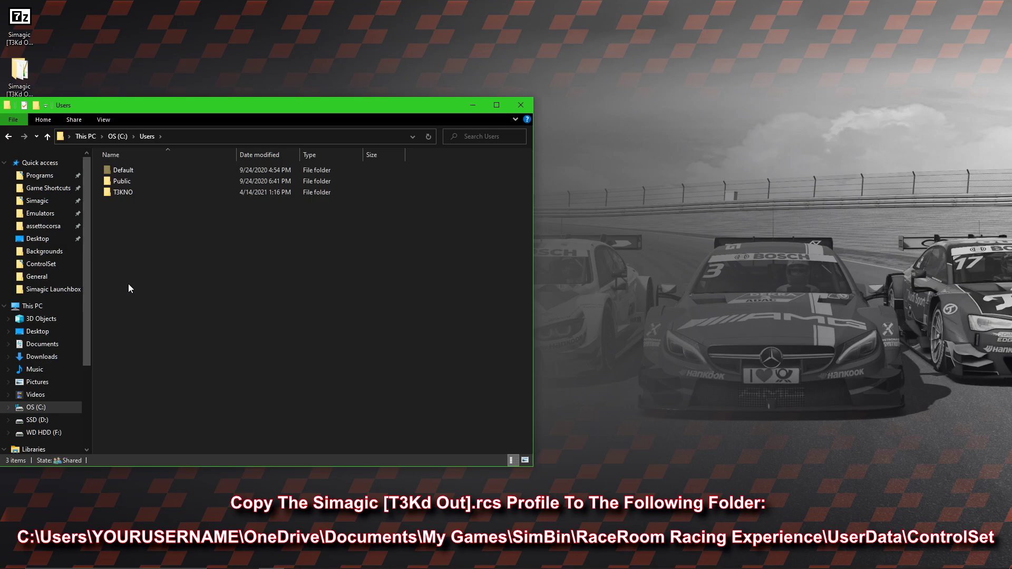
double_click(126, 193)
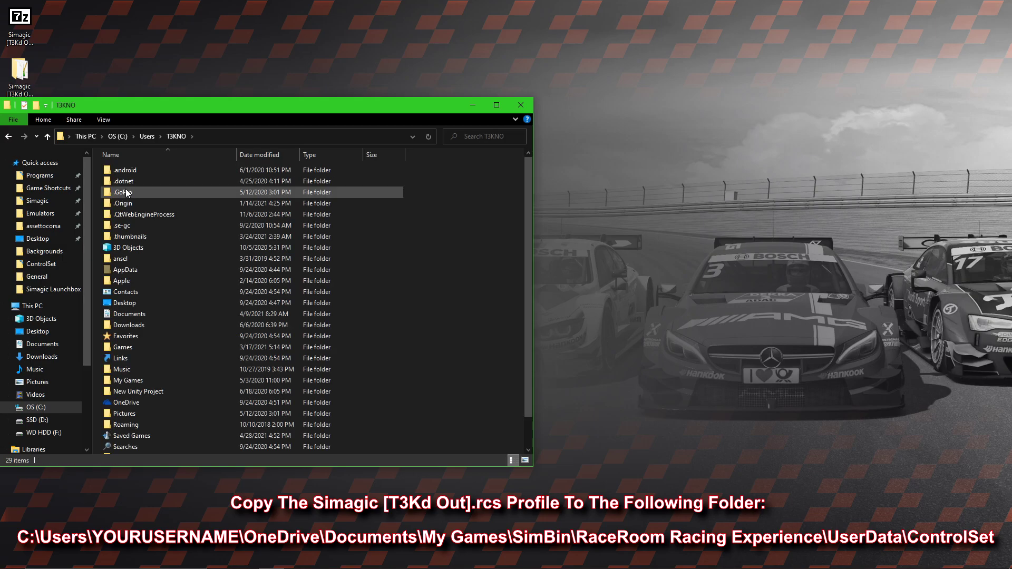
double_click(128, 404)
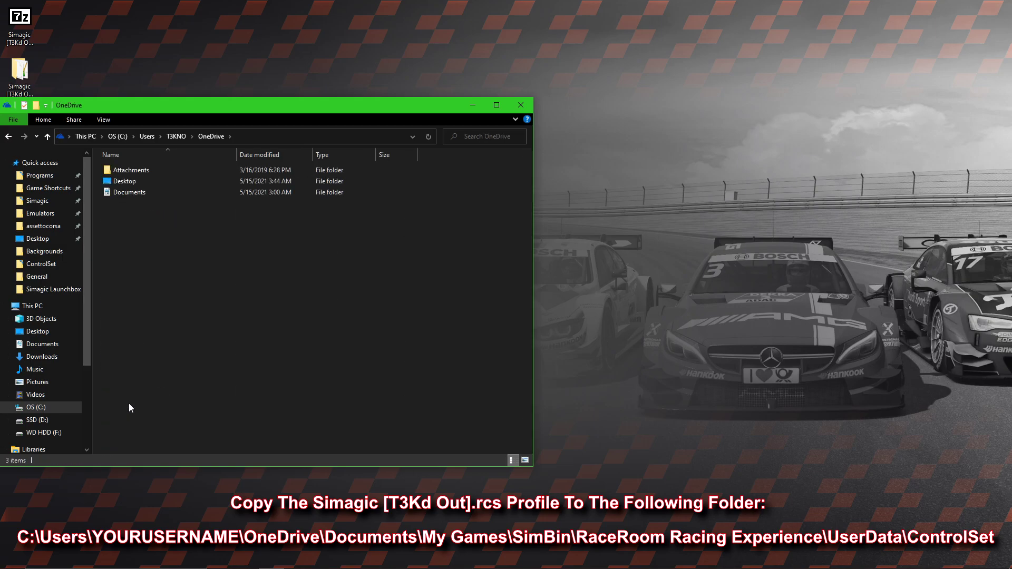
double_click(140, 191)
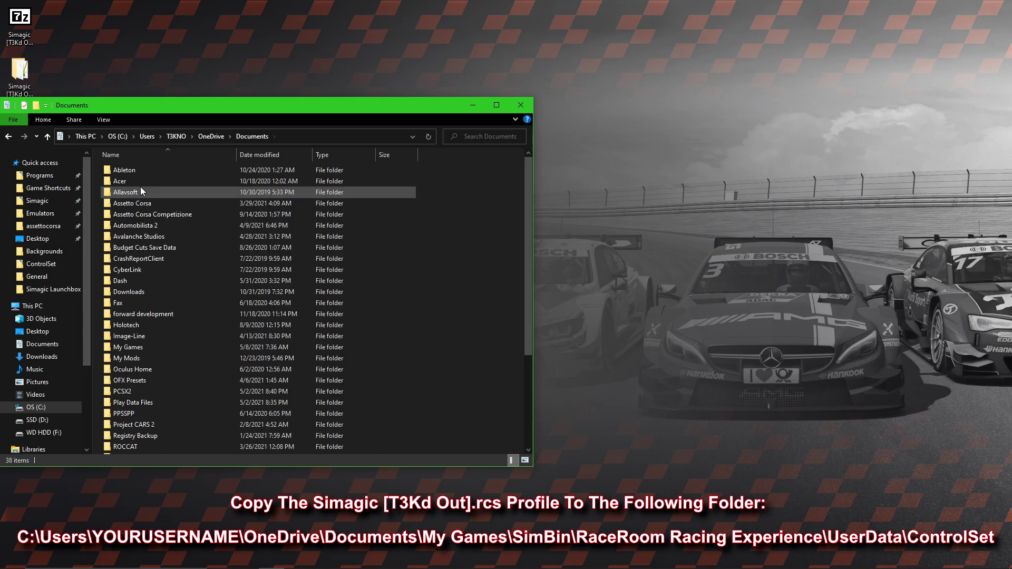
double_click(130, 348)
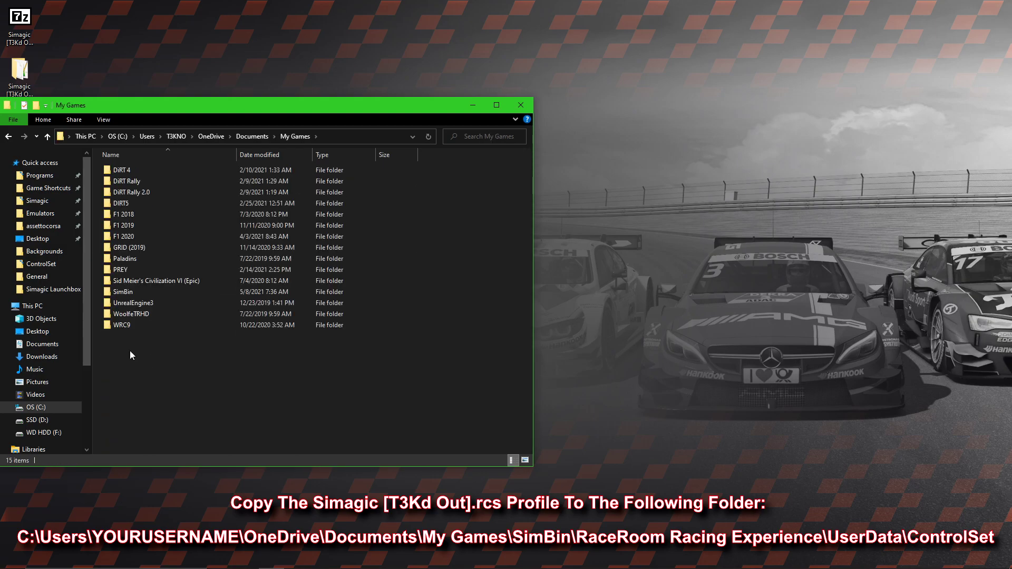
double_click(132, 292)
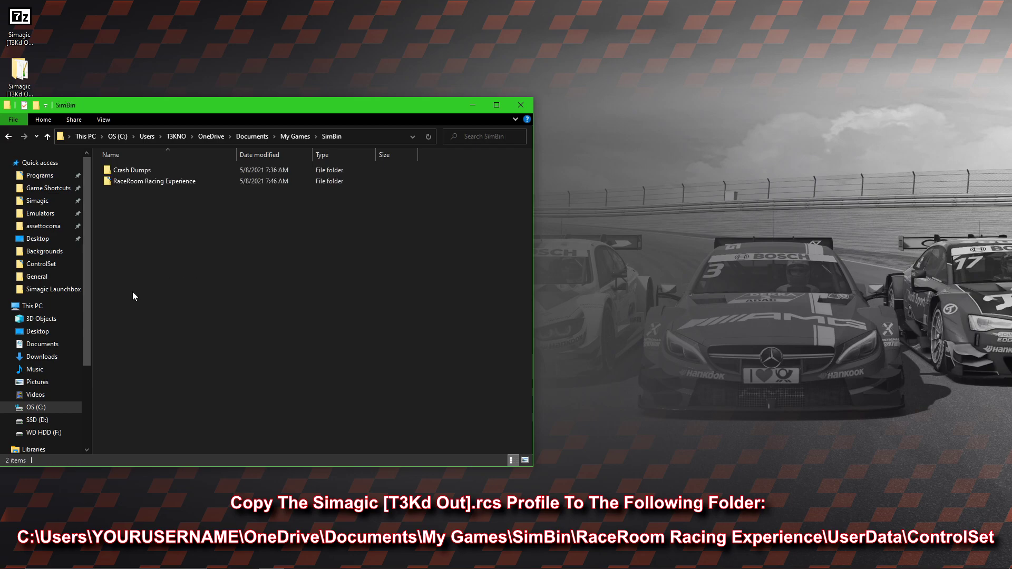
double_click(139, 182)
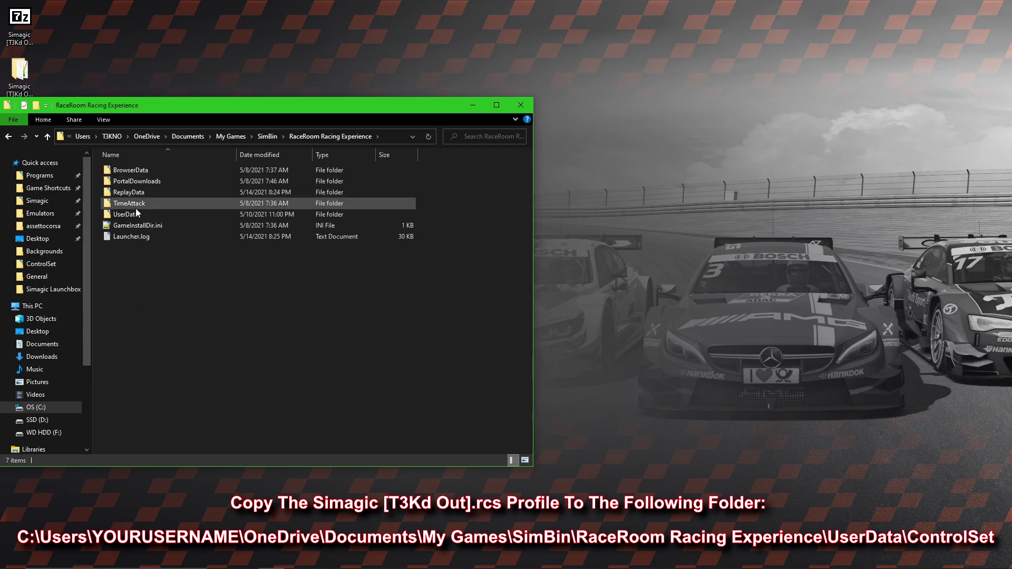
double_click(136, 213)
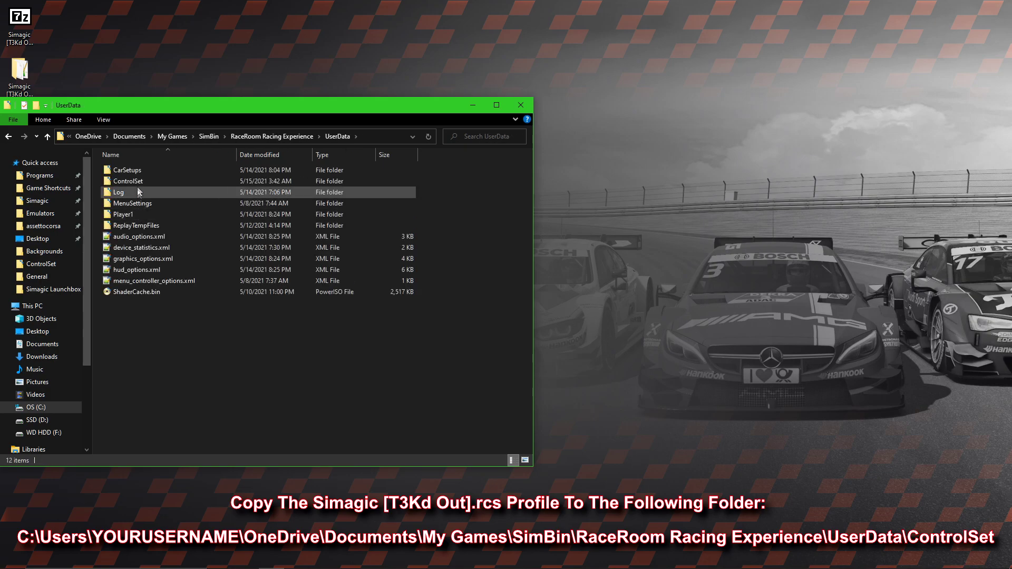
double_click(137, 181)
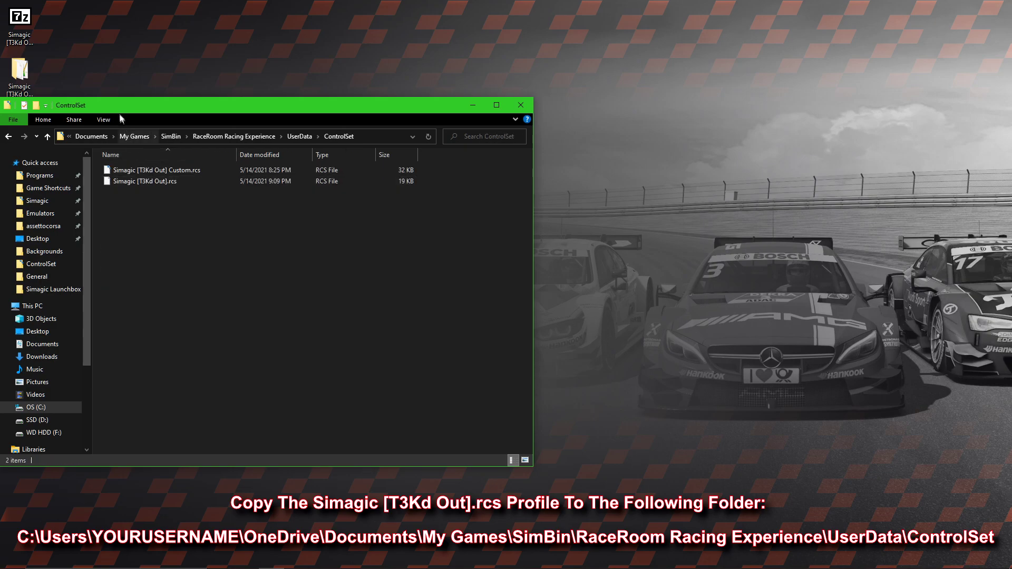
Move Simagic [T3Kd Out].rcs from the extracted profile folder into ControlSet, replacing the existing file, and close the ControlSet window
double_click(22, 73)
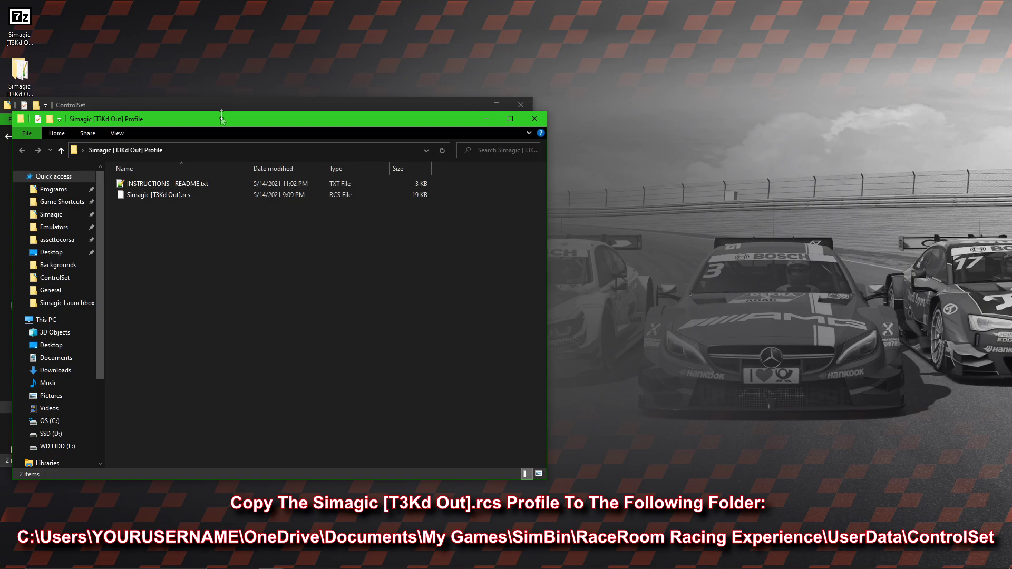
drag(219, 120, 688, 109)
click(609, 179)
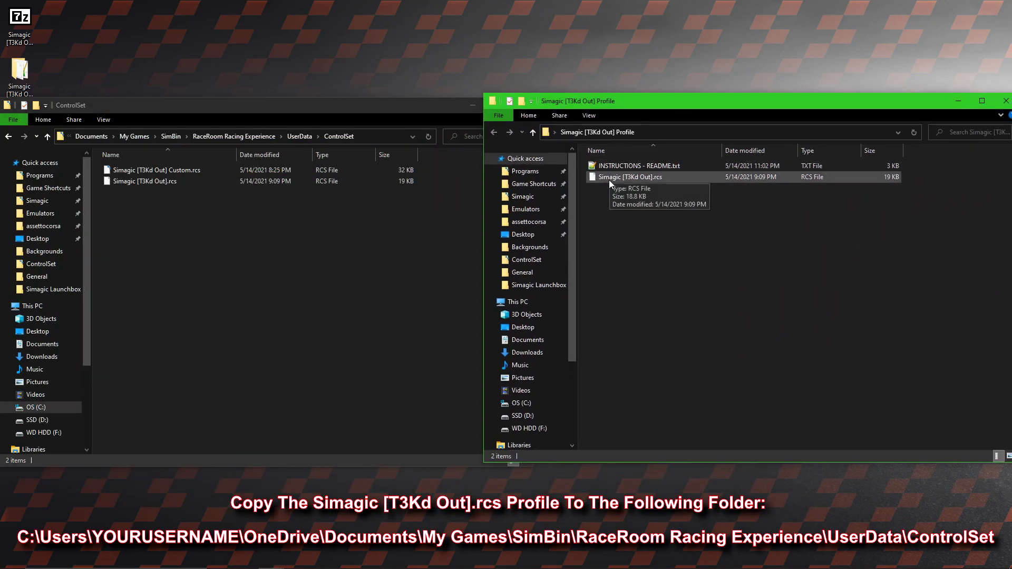
drag(626, 180, 201, 279)
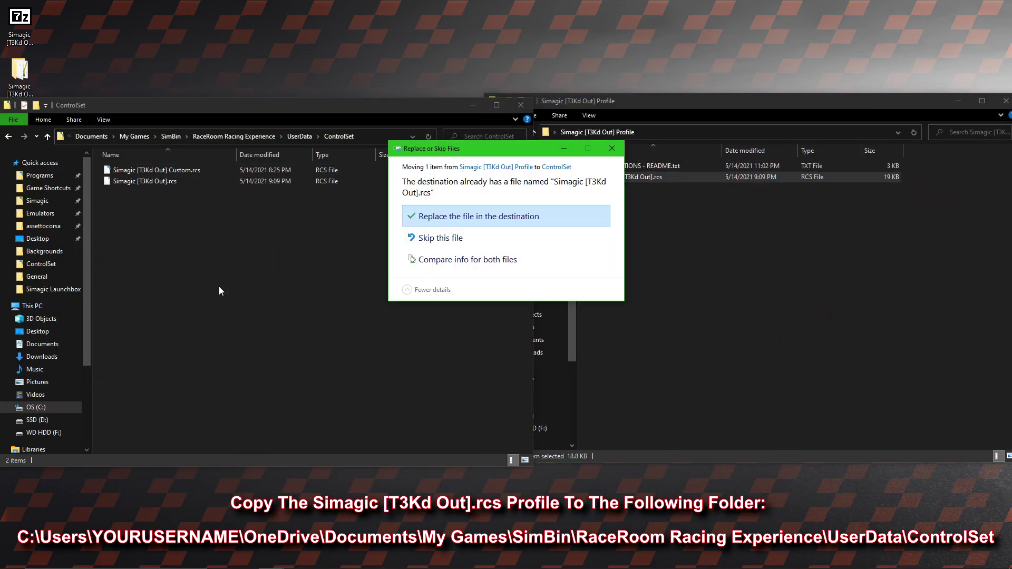
click(502, 216)
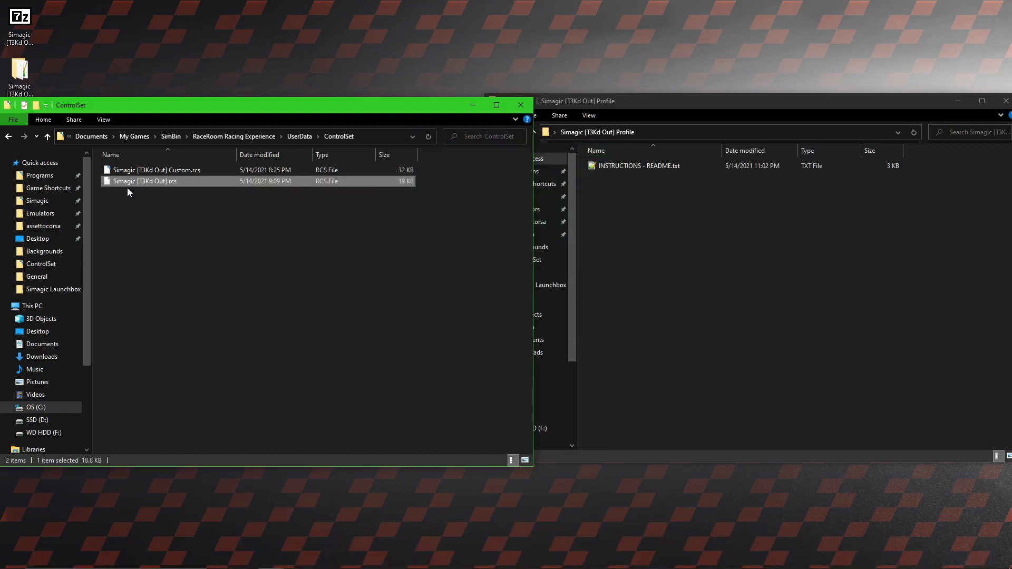
click(523, 105)
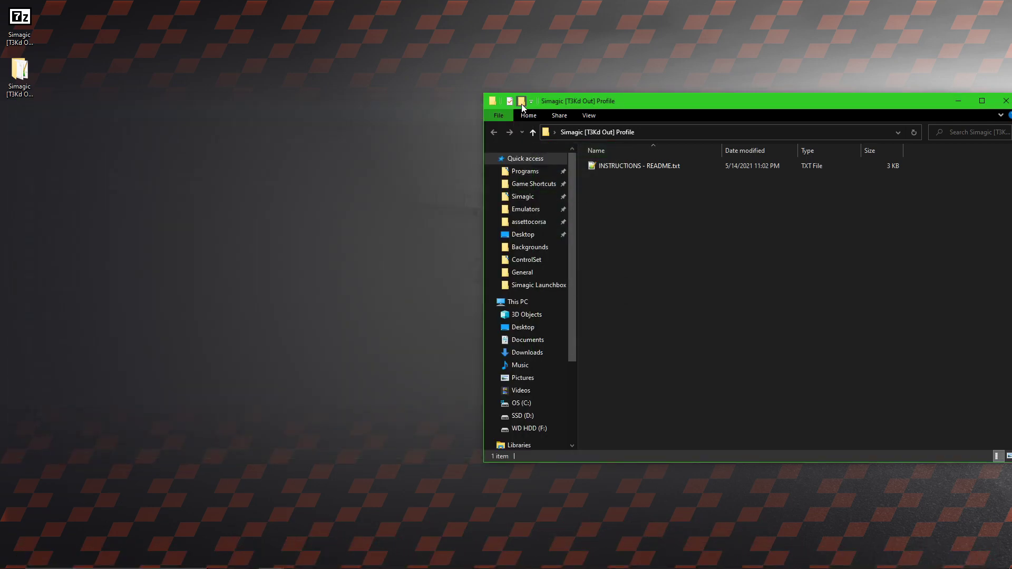
drag(807, 104, 572, 104)
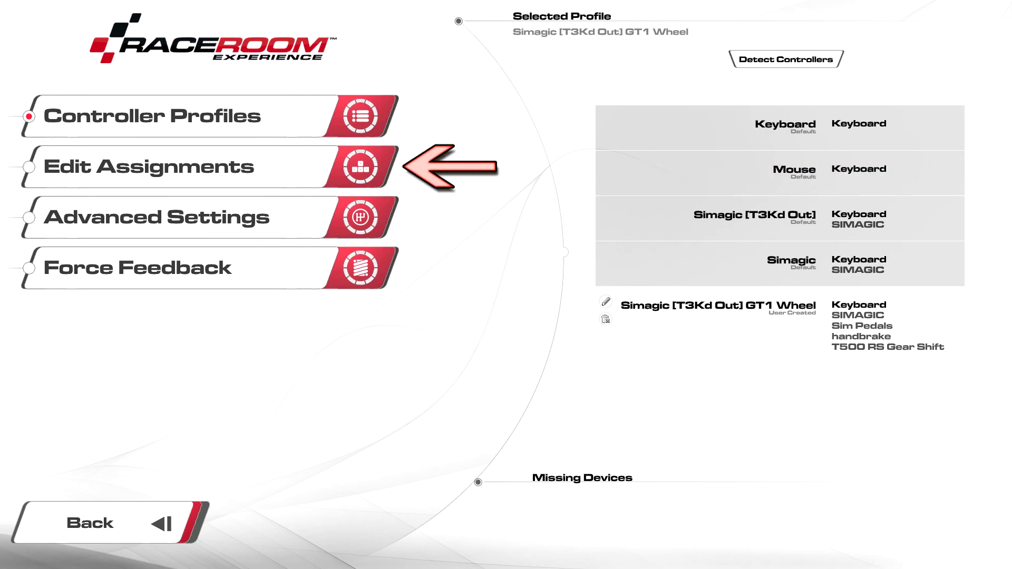
Review the control assignments and the general, steering and effect force feedback settings of the Simagic [T3Kd Out] GT1 Wheel profile in RaceRoom
click(149, 167)
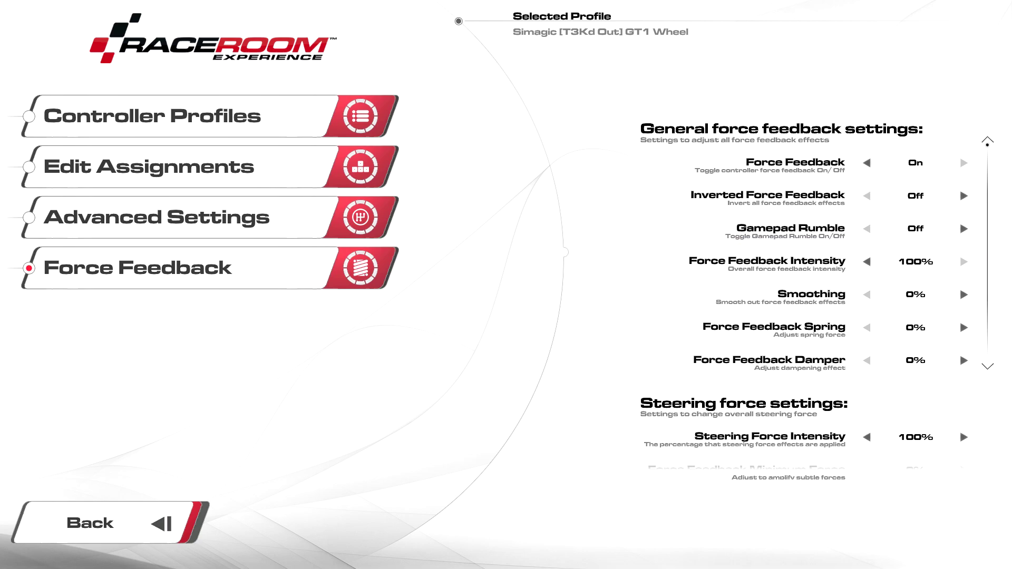
click(812, 294)
scroll(807, 316, down, 5)
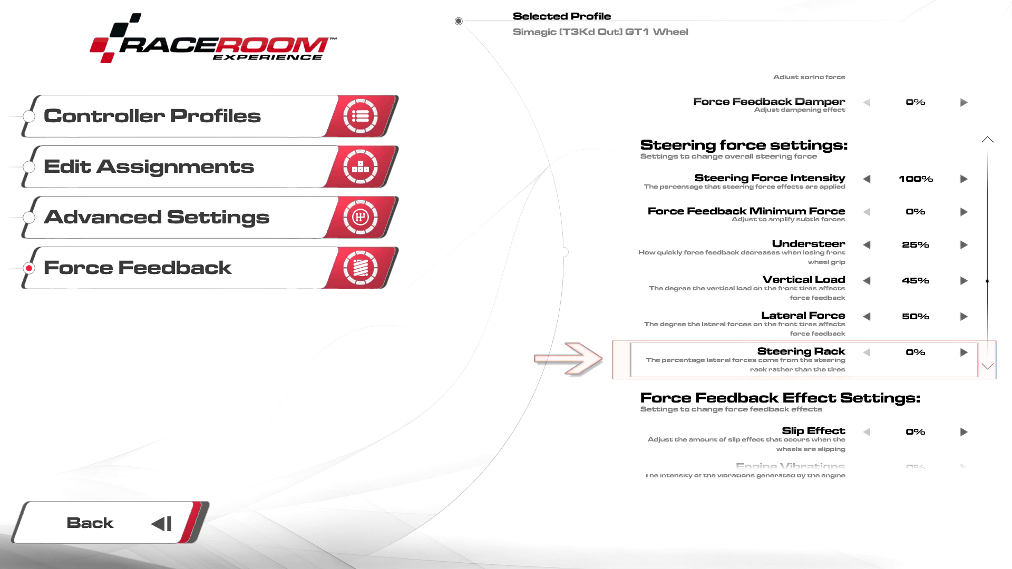
scroll(801, 264, down, 3)
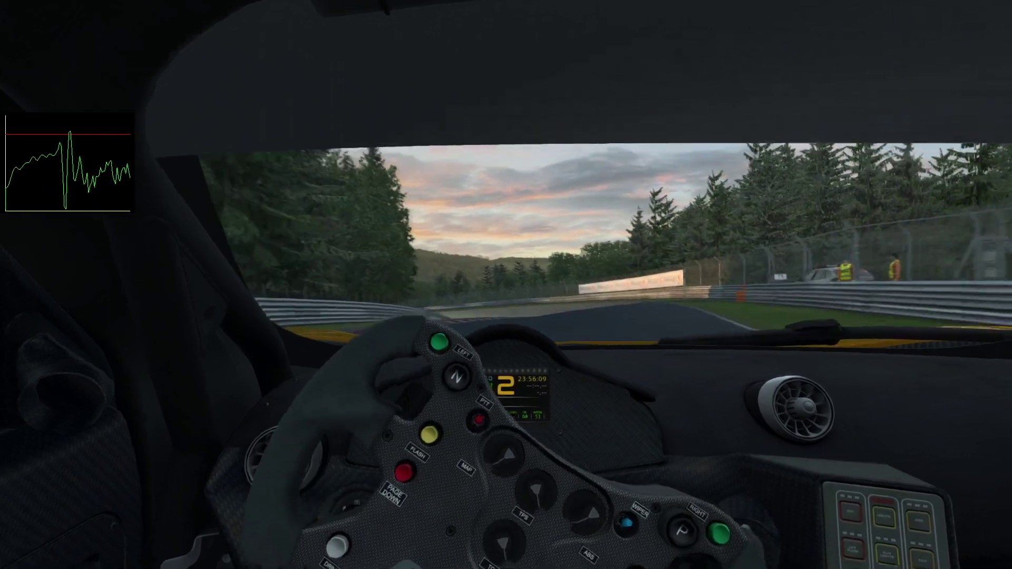
Adjust the in-car FFB multiplier while driving, raising it to 1.6x and lowering it to 1.5x
key(Up)
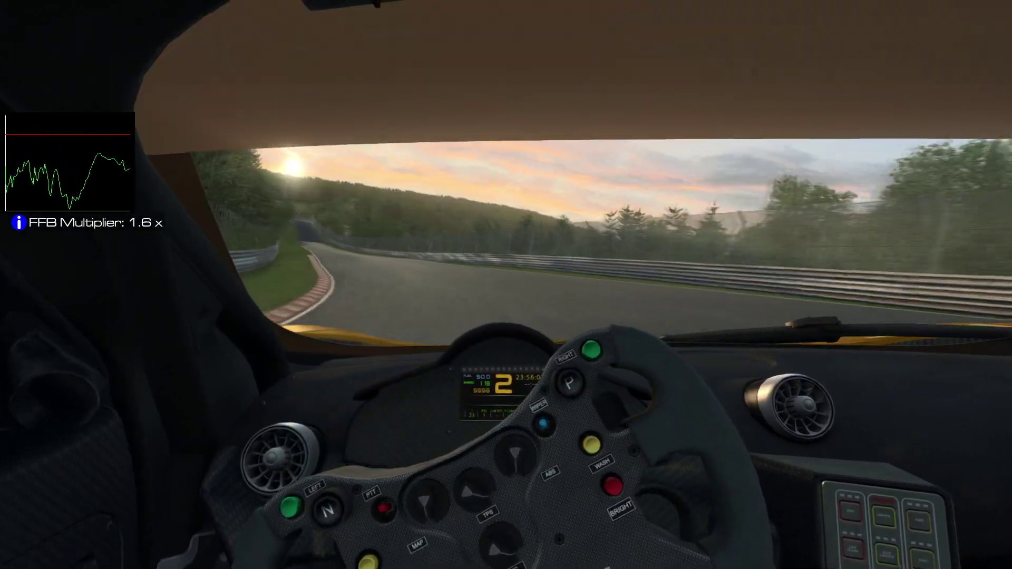
key(Down)
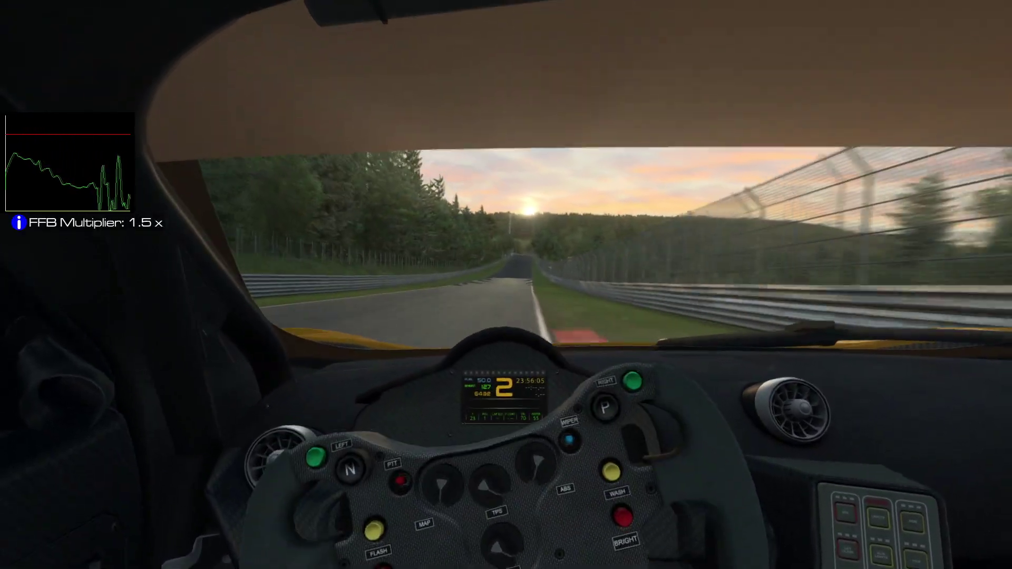